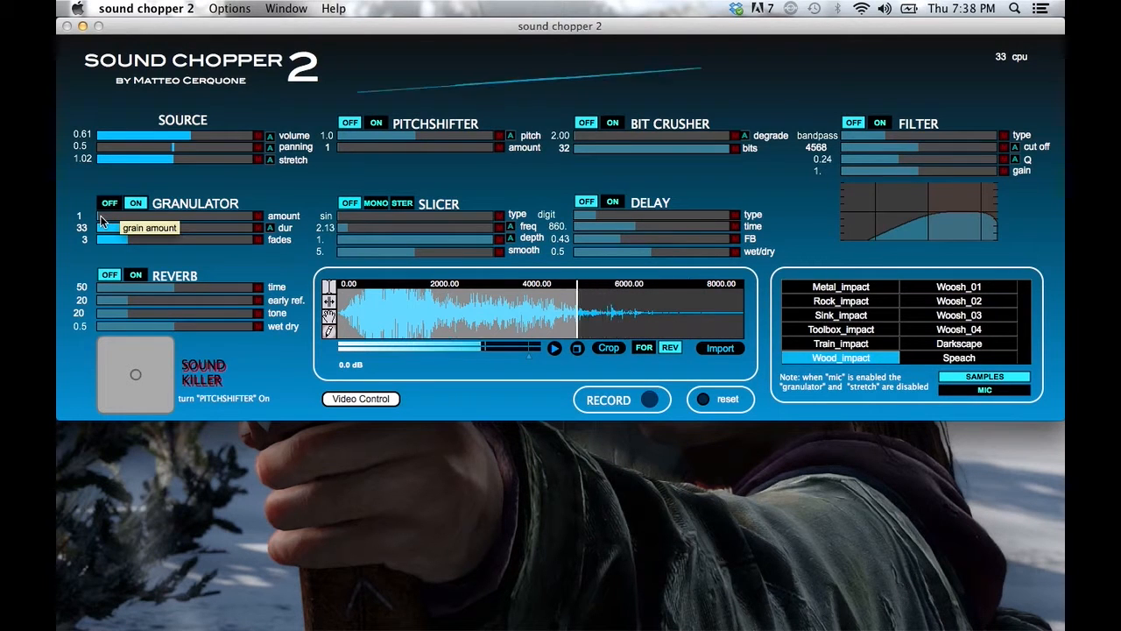
# Raise the granulator amount to 62 and its duration to 41.
pyautogui.moveTo(141, 217); pyautogui.dragTo(206, 228)
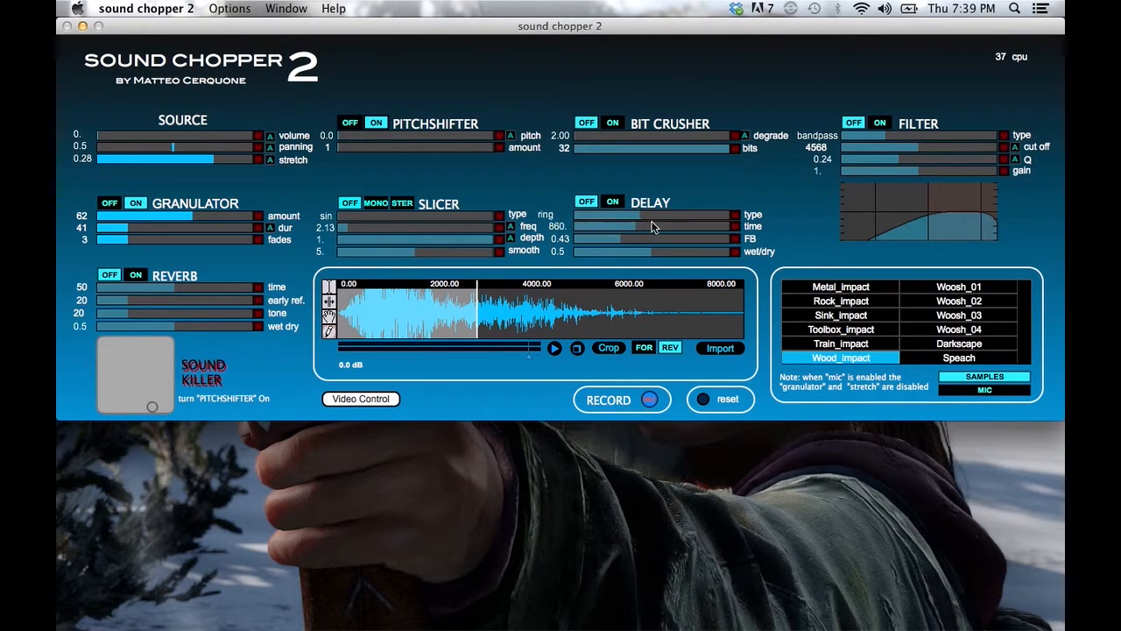
# Set the delay type to tape ST with a time of 341.1 and turn on the slicer in mono mode.
pyautogui.moveTo(675, 222); pyautogui.dragTo(700, 224)
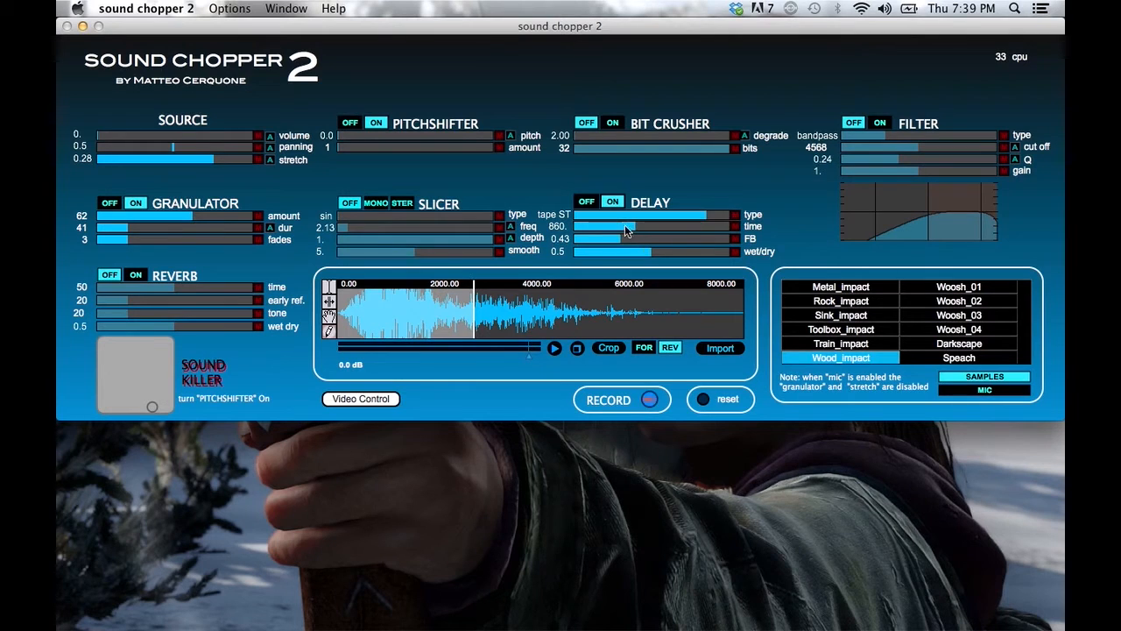
pyautogui.moveTo(592, 219); pyautogui.dragTo(597, 220)
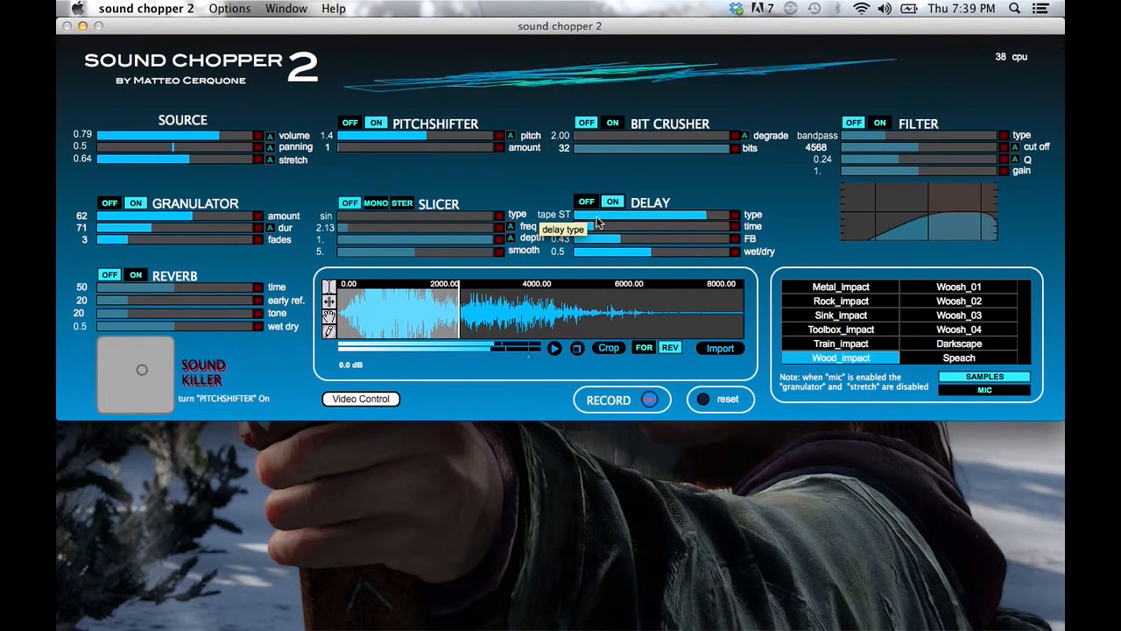
pyautogui.click(383, 207)
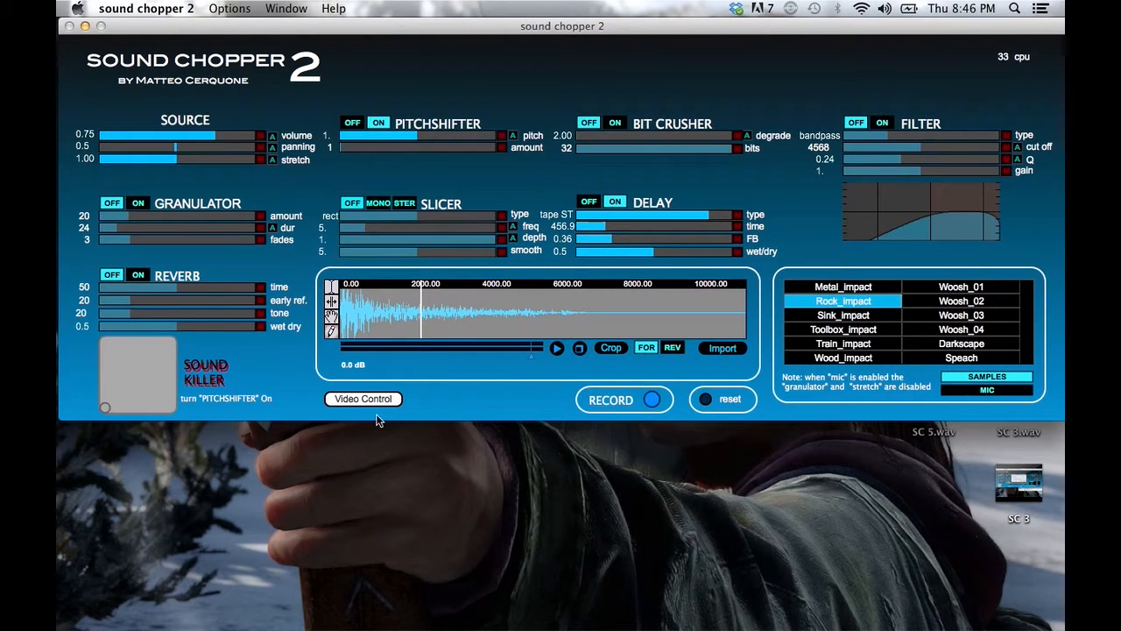
# Open the video control window and map the camera's X axis to stretch.
pyautogui.click(369, 400)
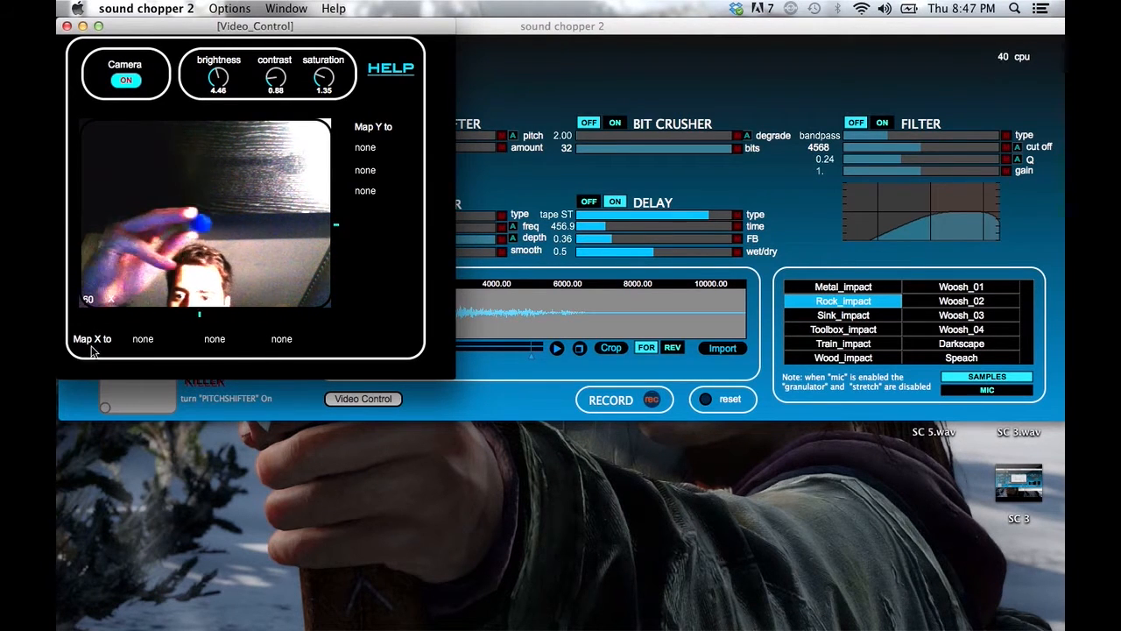
pyautogui.click(138, 342)
pyautogui.click(138, 350)
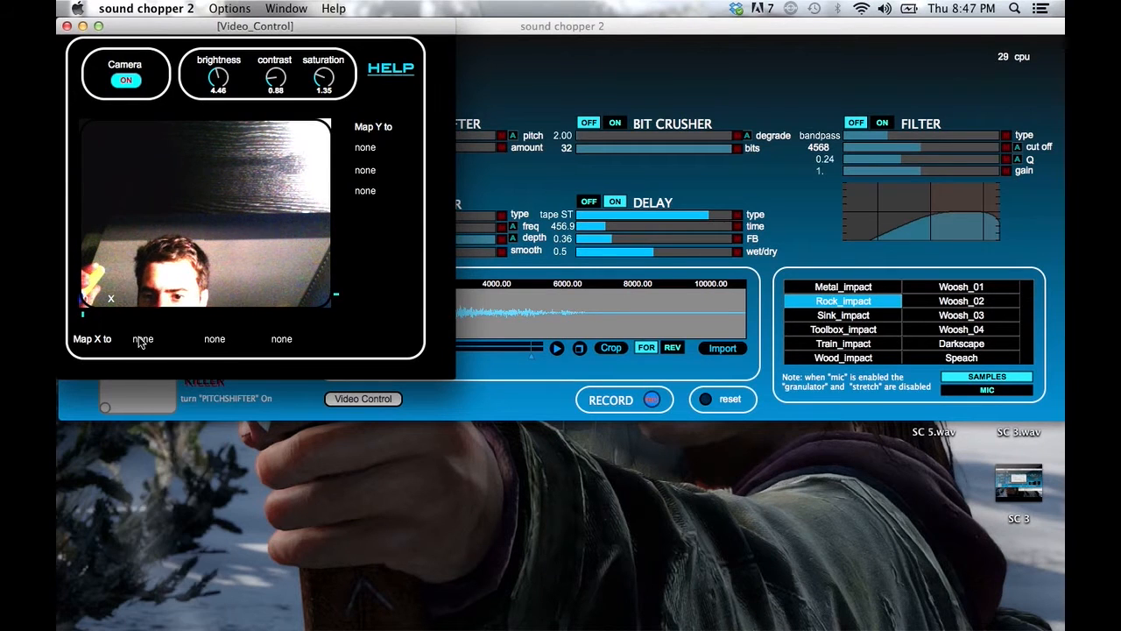
pyautogui.click(165, 343)
pyautogui.click(162, 386)
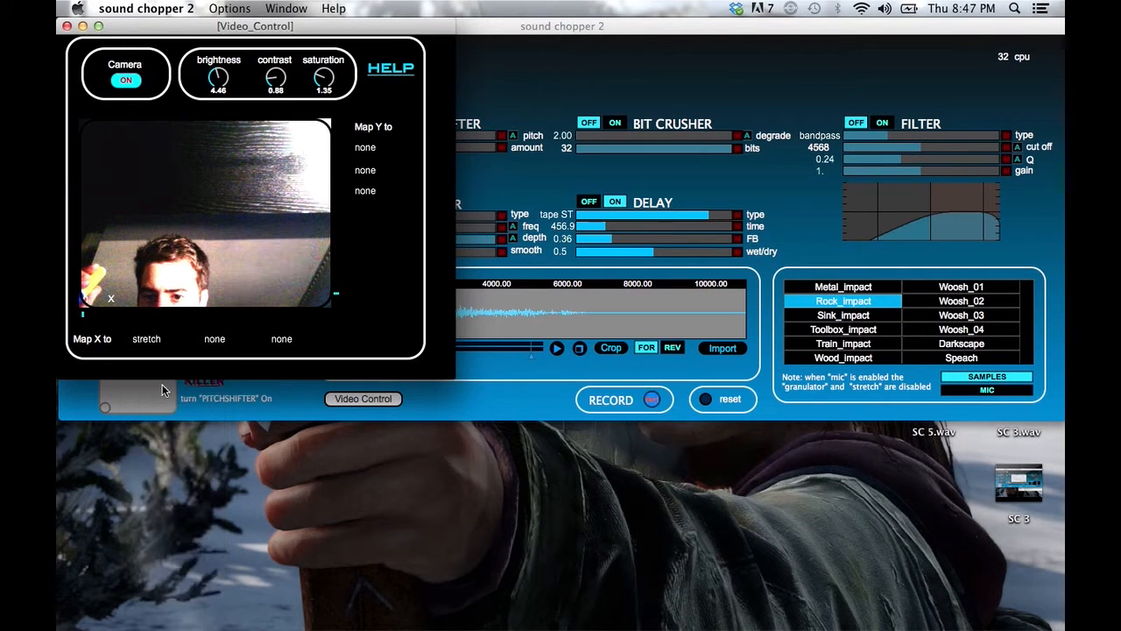
# Move the video control window away from the source parameters and map the camera's Y axis to pitch.
pyautogui.click(367, 149)
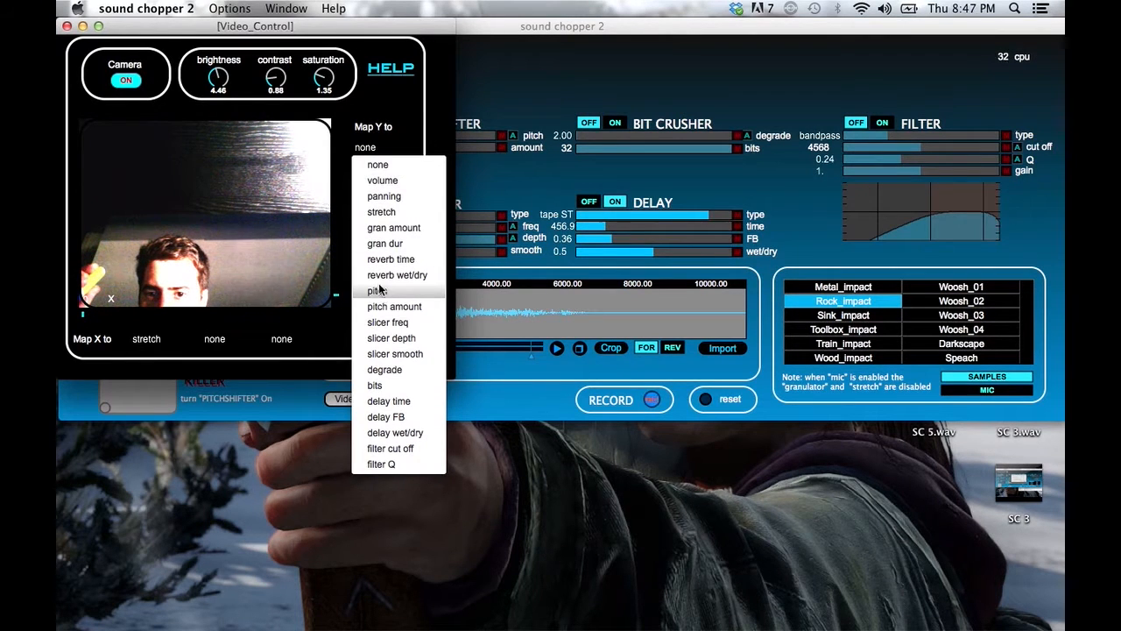
pyautogui.click(297, 27)
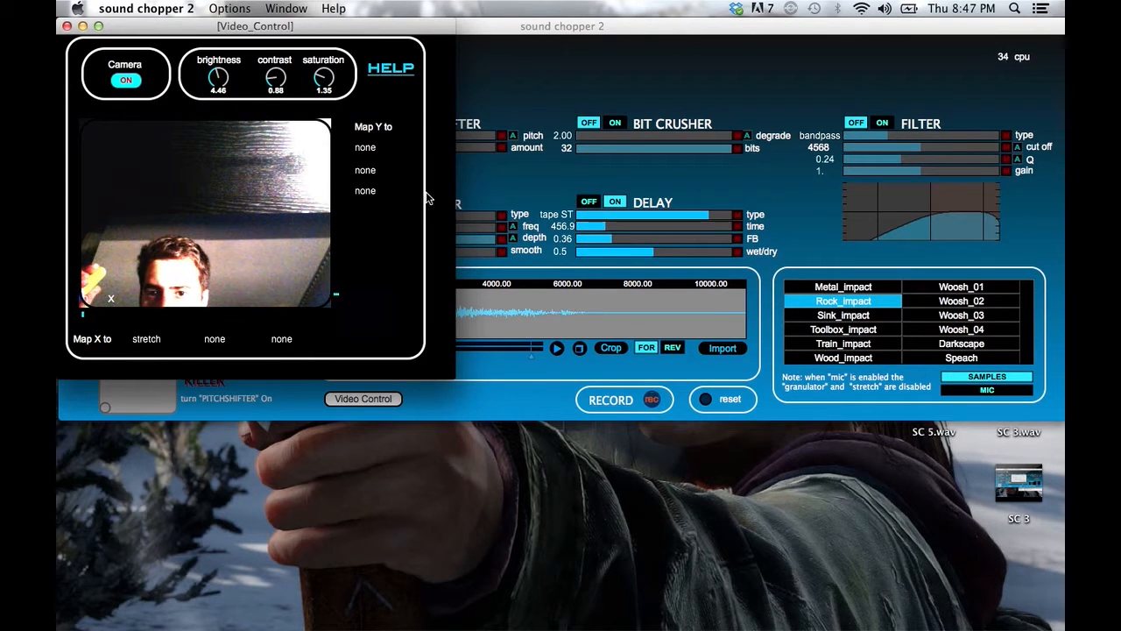
pyautogui.moveTo(327, 27); pyautogui.dragTo(576, 290)
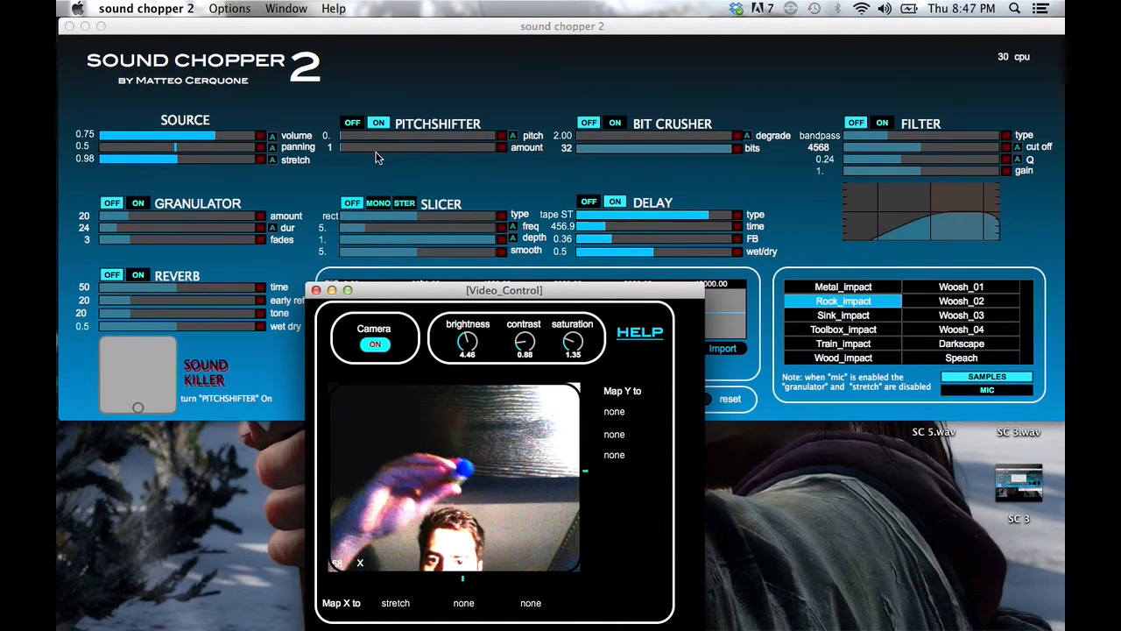
pyautogui.click(613, 415)
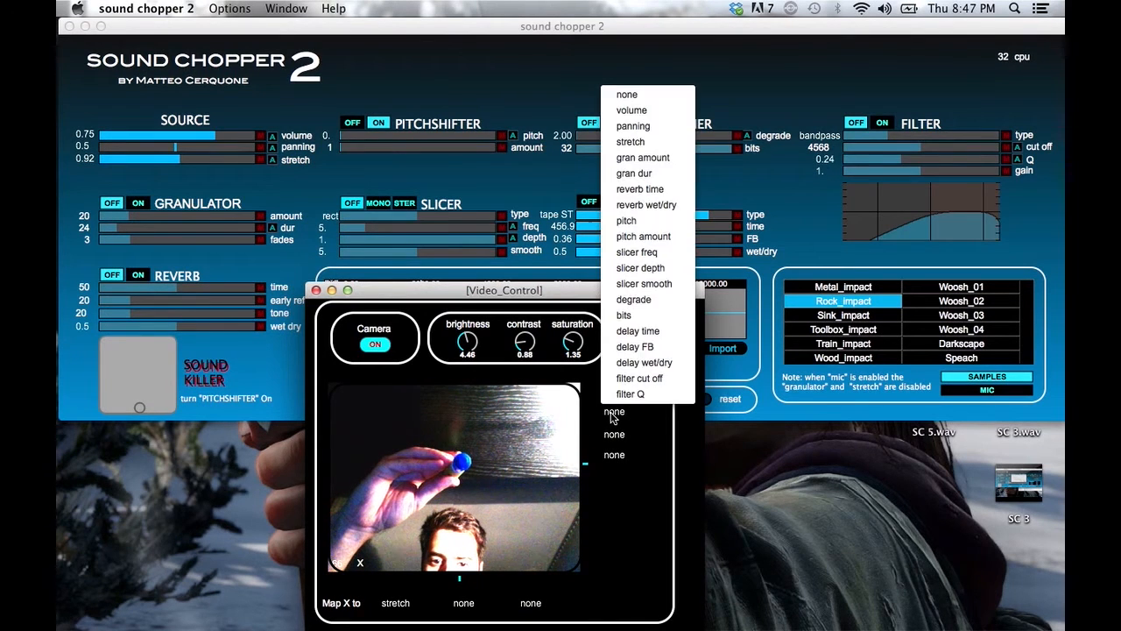
pyautogui.click(637, 223)
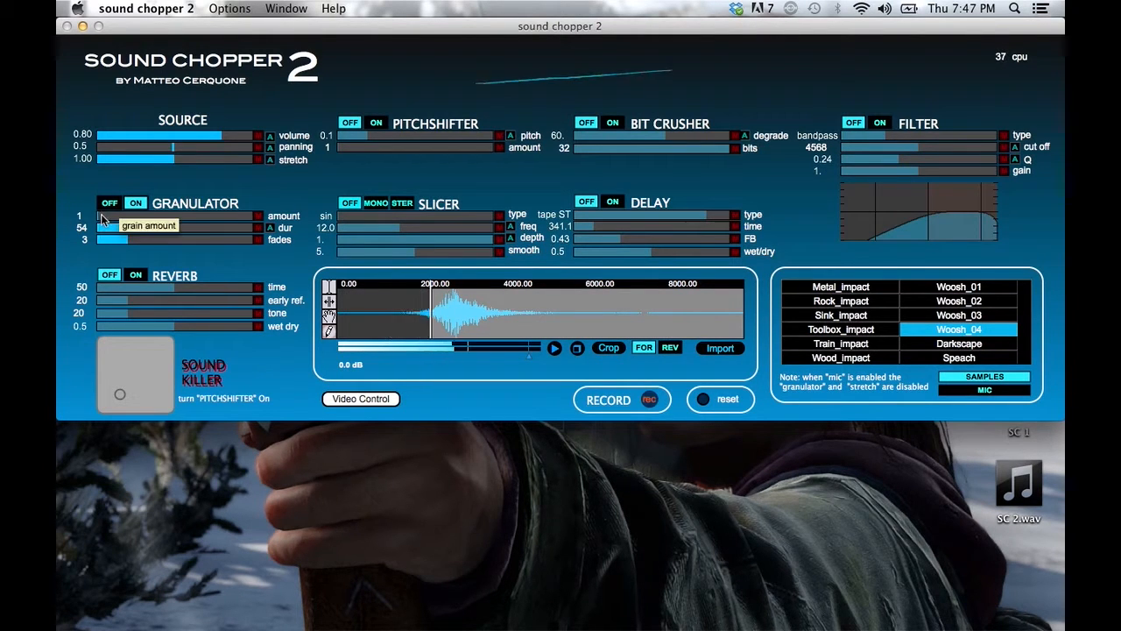
# Raise the granulator amount to about 87 and turn on the bit crusher with its degrade automation, placing the downsampler window below the main interface.
pyautogui.moveTo(101, 219); pyautogui.dragTo(231, 219)
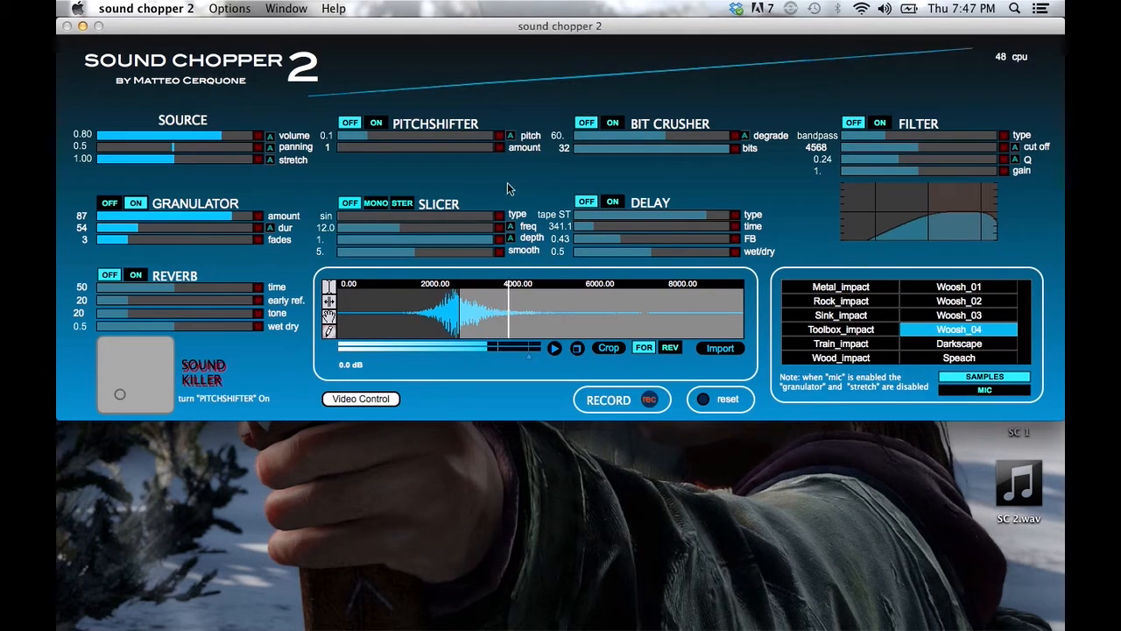
pyautogui.click(614, 123)
pyautogui.click(744, 136)
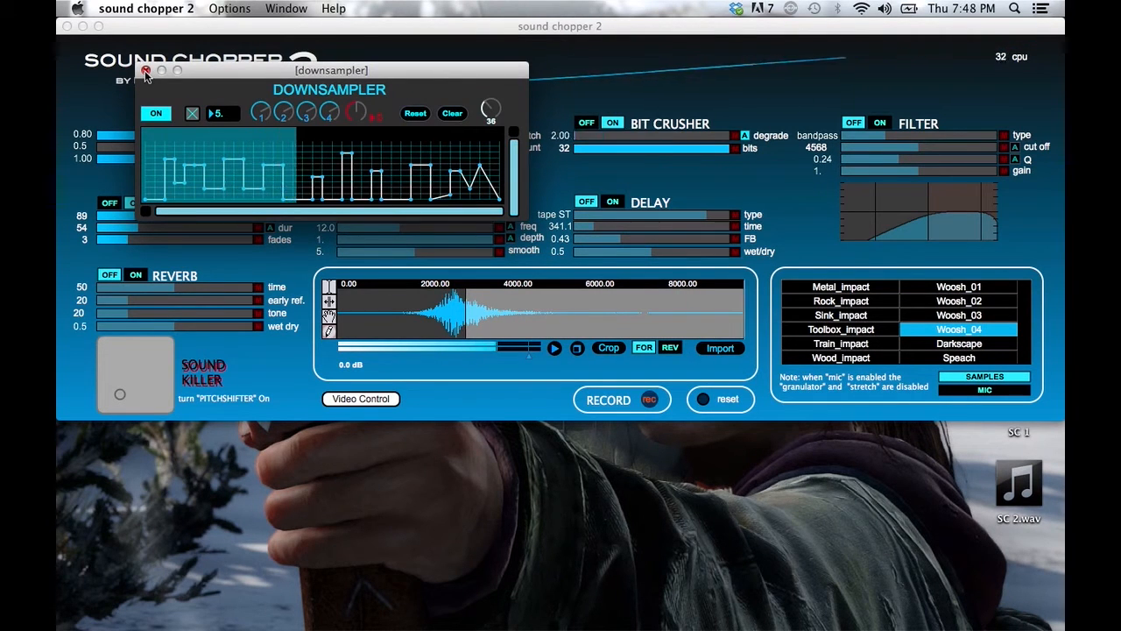
pyautogui.moveTo(198, 73); pyautogui.dragTo(651, 440)
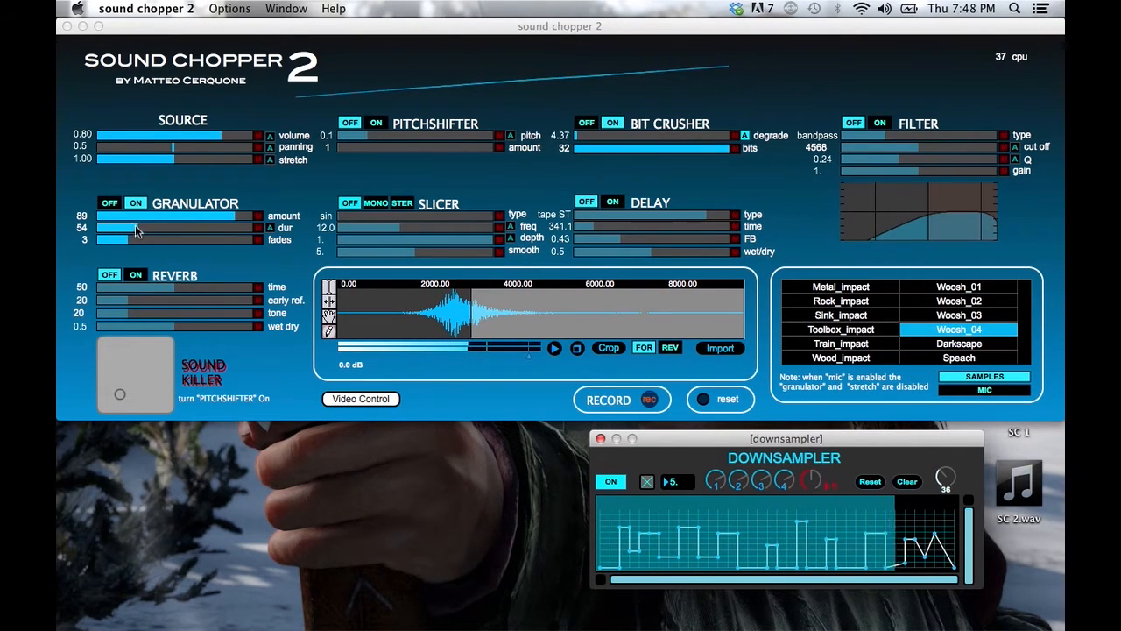
# Set the granulator duration to 149 and adjust the source stretch.
pyautogui.click(163, 230)
pyautogui.moveTo(163, 234); pyautogui.dragTo(213, 238)
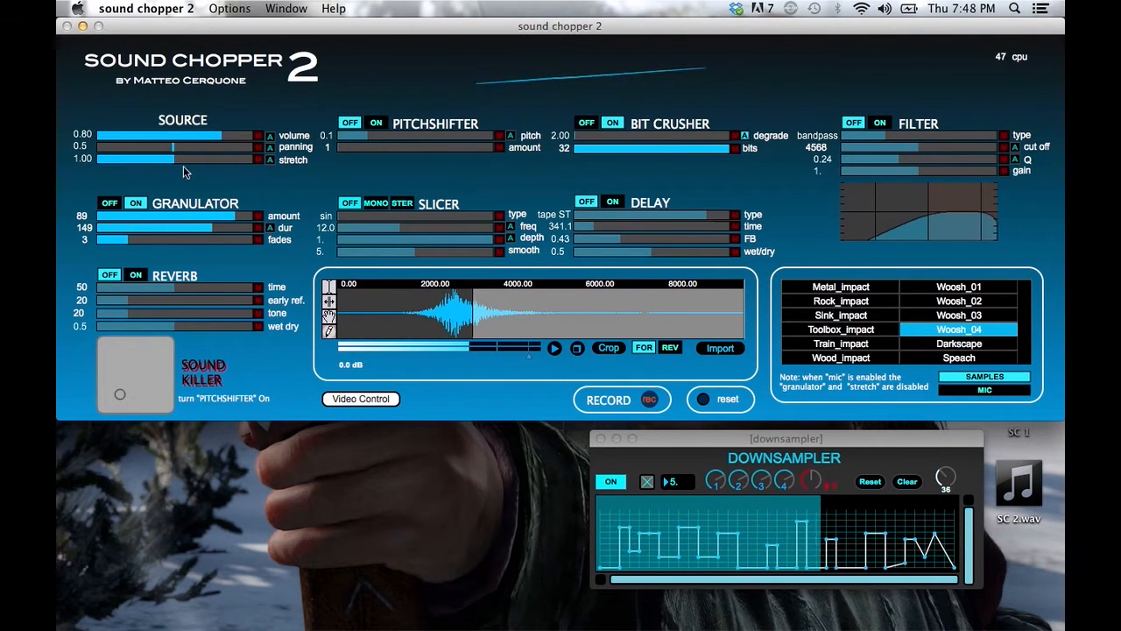
pyautogui.moveTo(175, 160); pyautogui.dragTo(201, 167)
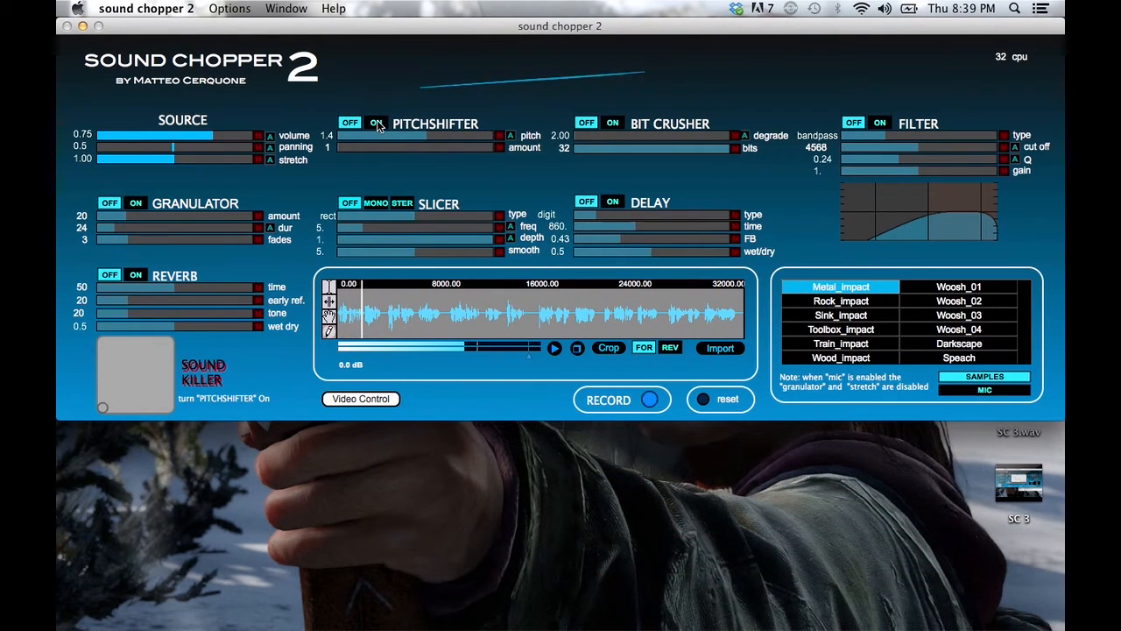
# Turn on the pitchshifter with its amount at 7 and its pitch at 0.7.
pyautogui.click(377, 123)
pyautogui.moveTo(346, 147); pyautogui.dragTo(440, 161)
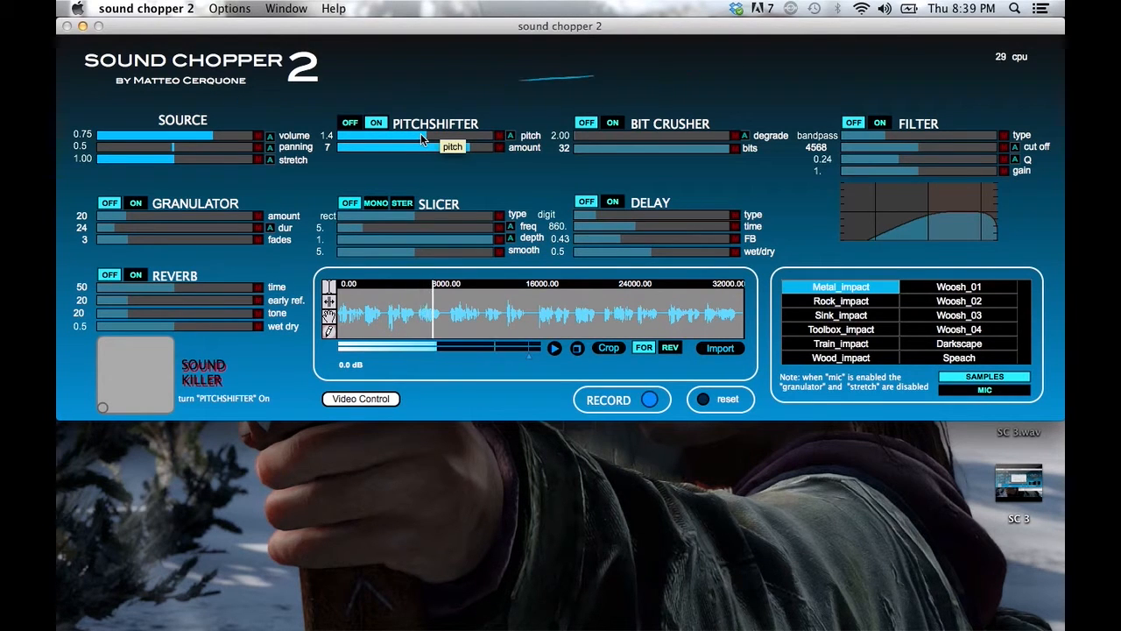
pyautogui.moveTo(411, 133); pyautogui.dragTo(403, 137)
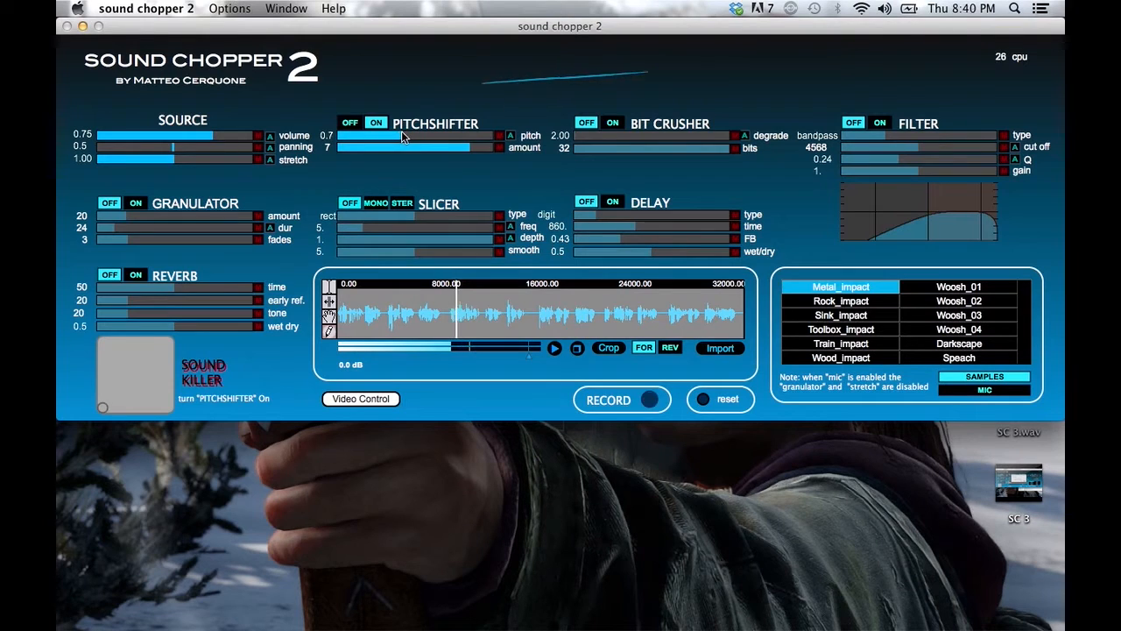
# Configure the delay as gran ST with a time of 16.42 and feedback of 0.93, and turn it on.
pyautogui.moveTo(613, 218); pyautogui.dragTo(714, 212)
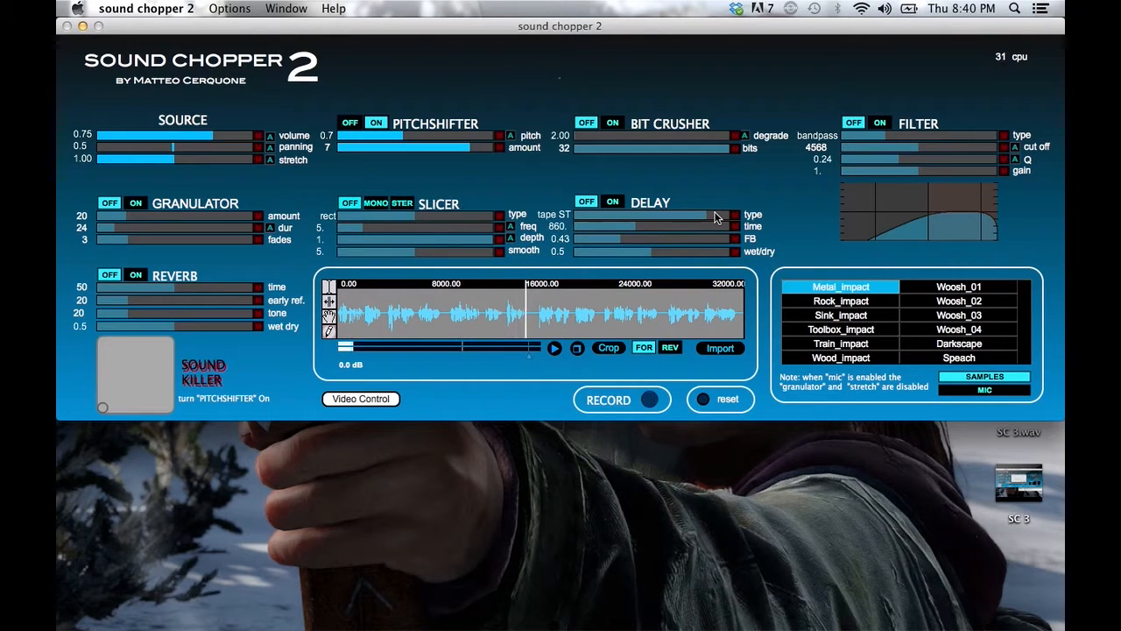
pyautogui.moveTo(695, 211); pyautogui.dragTo(711, 239)
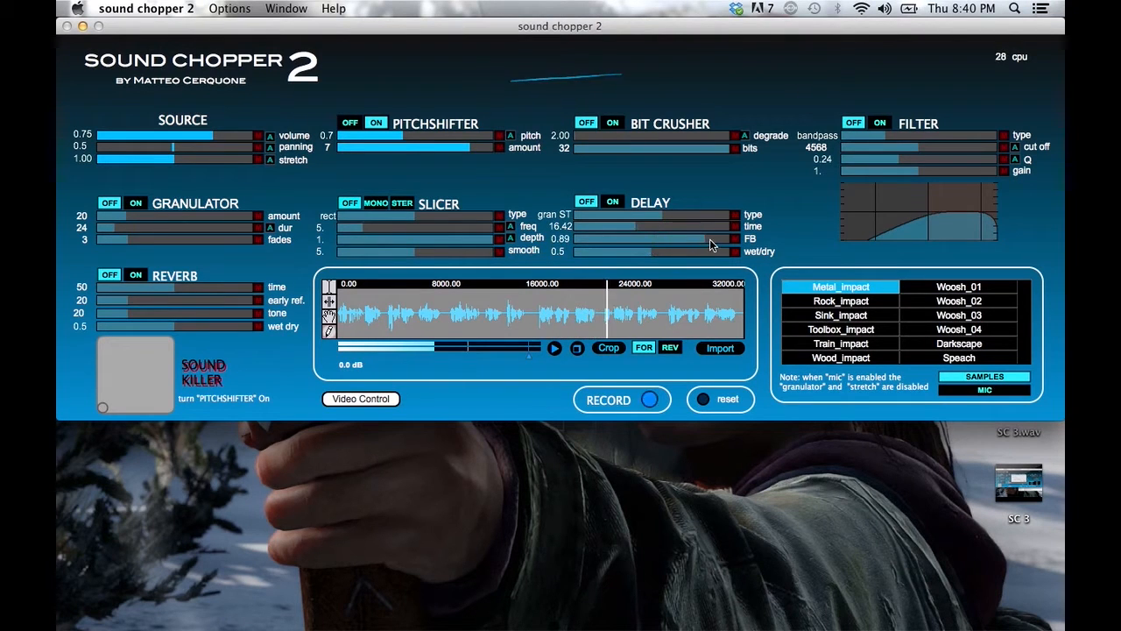
pyautogui.click(614, 203)
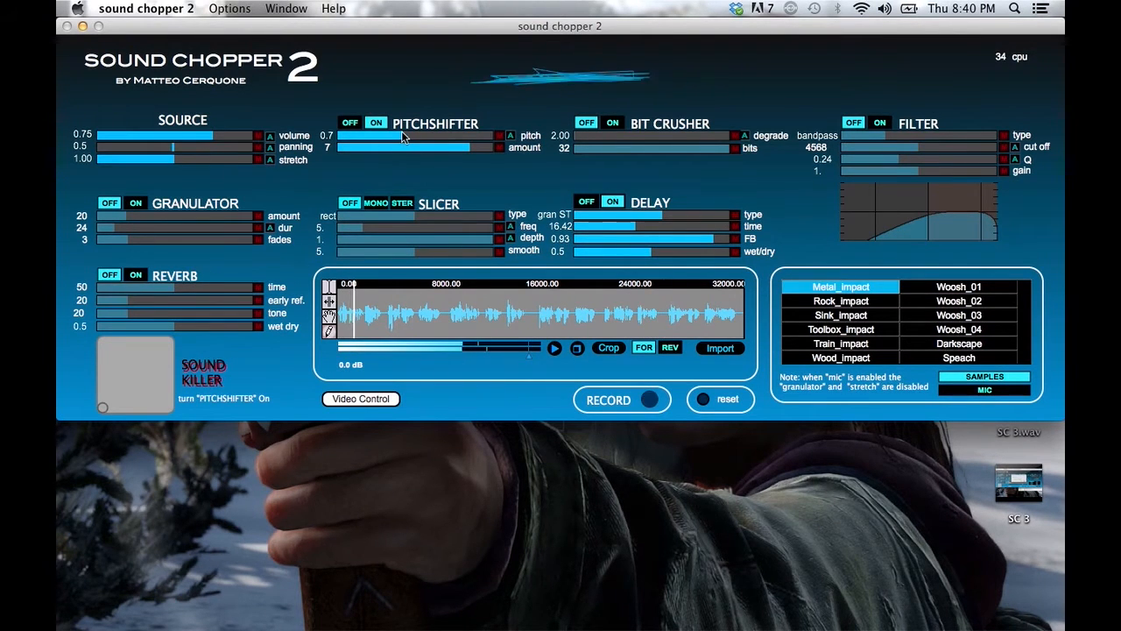
# Set the pitchshifter's pitch to 1.1 and amount to 6, and shorten the delay time.
pyautogui.moveTo(403, 133); pyautogui.dragTo(447, 147)
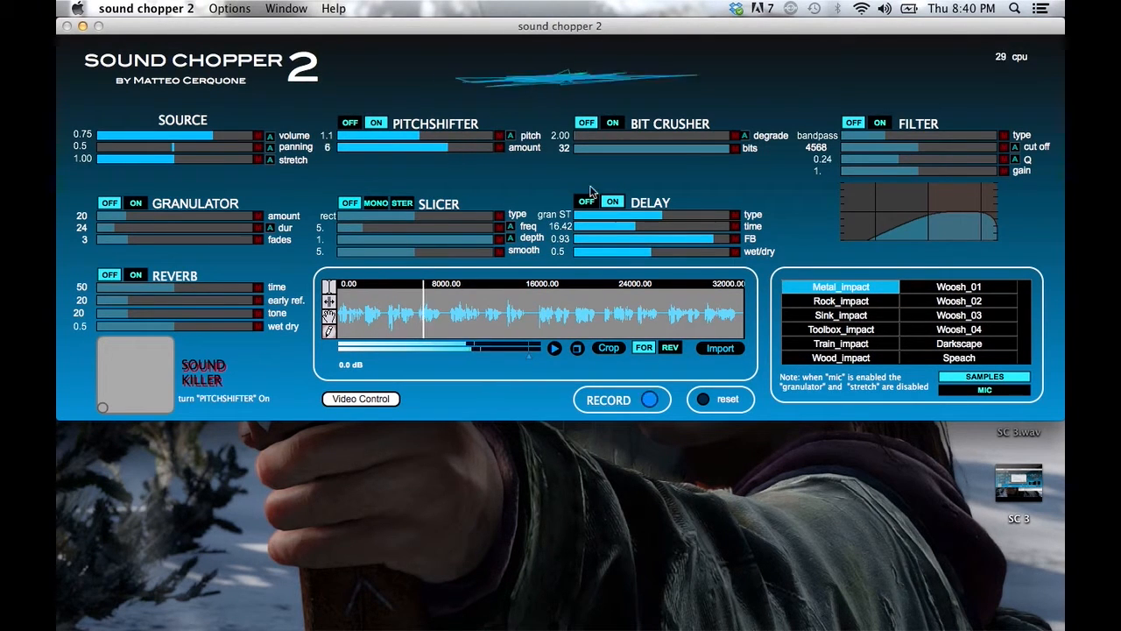
pyautogui.moveTo(649, 228); pyautogui.dragTo(622, 227)
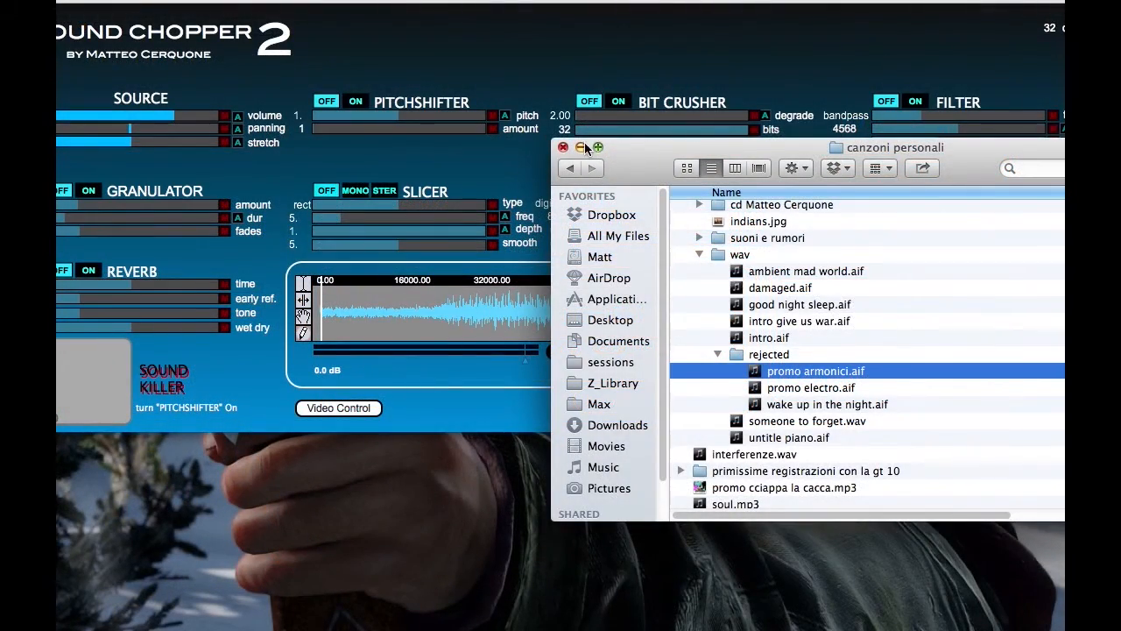
# Minimize the file browser, select the section of the imported waveform just before the gap, and crop the sample to it.
pyautogui.click(582, 147)
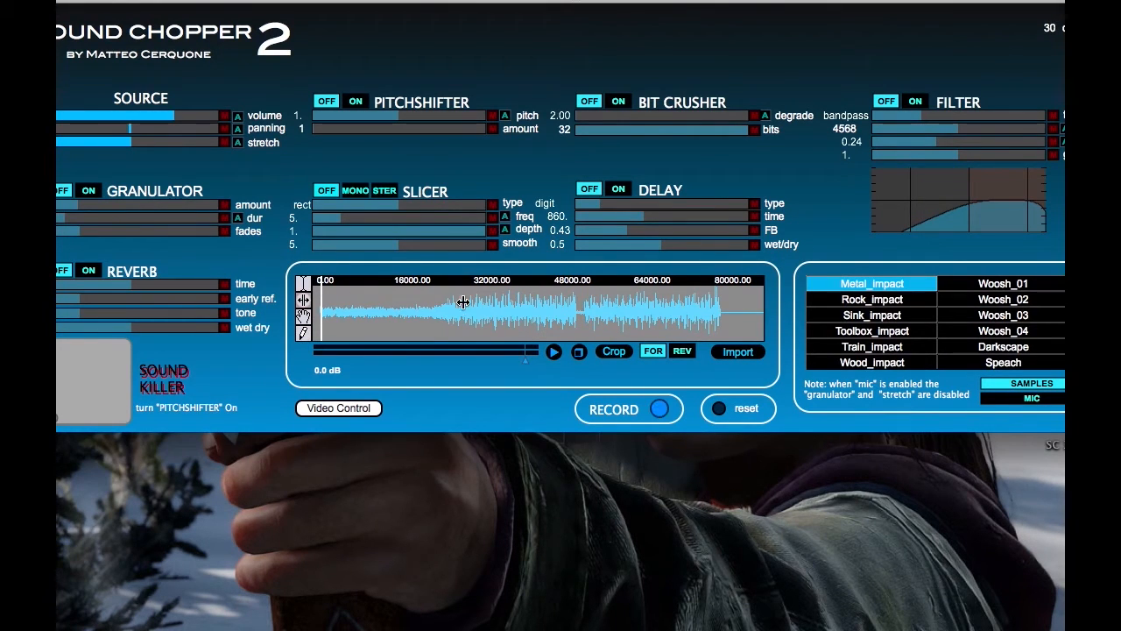
pyautogui.moveTo(463, 302); pyautogui.dragTo(473, 424)
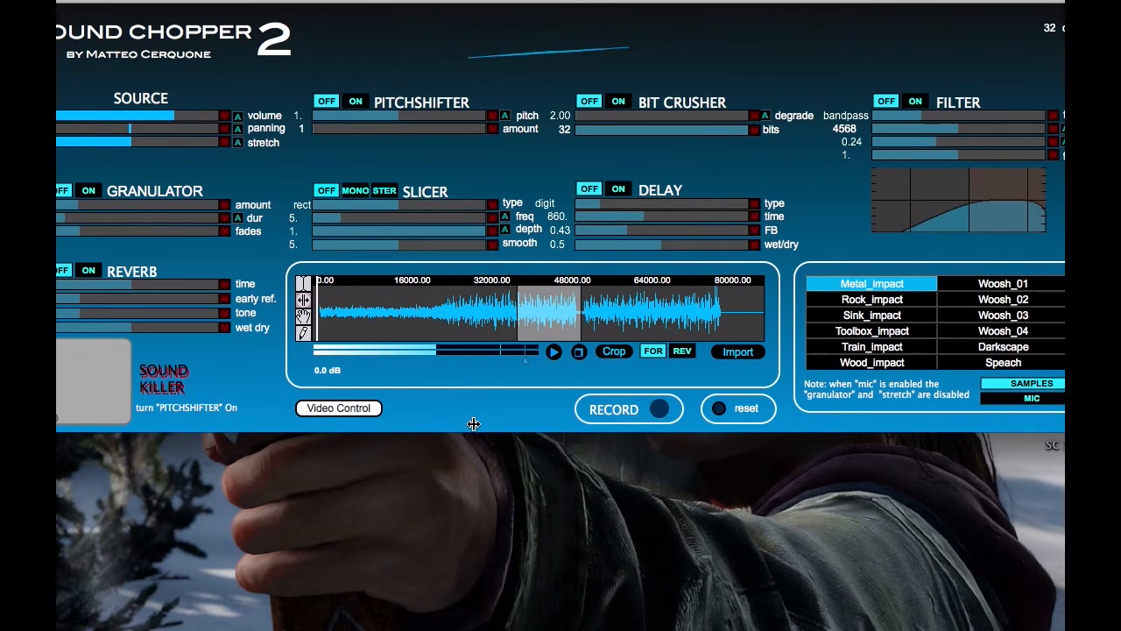
pyautogui.click(613, 351)
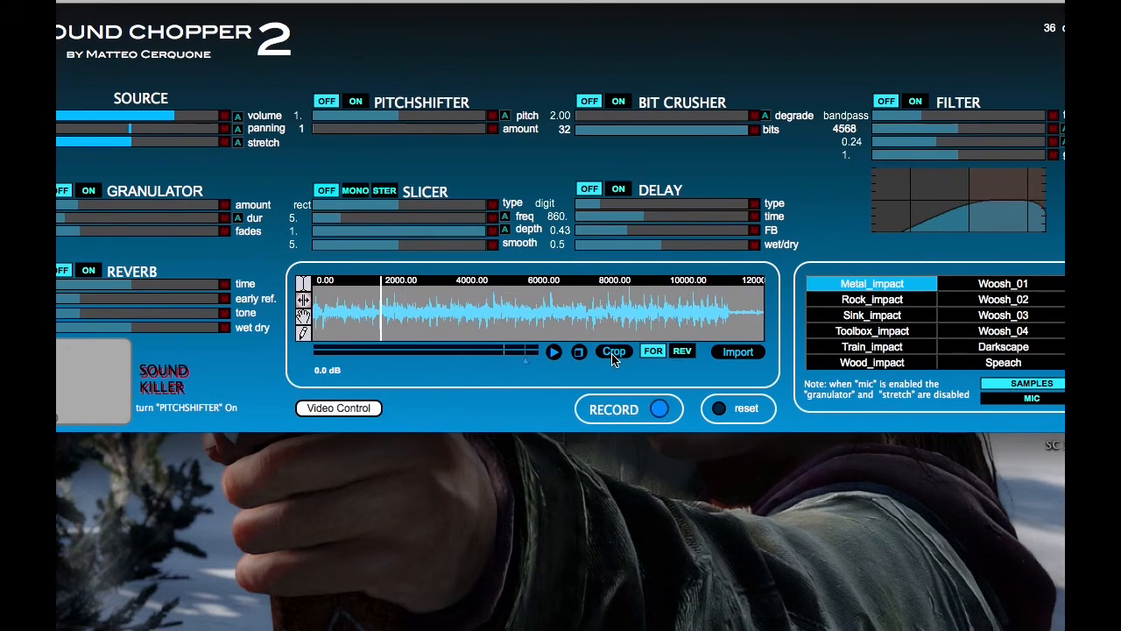
# Turn on the granulator at maximum amount, start playback, and lengthen the grain duration.
pyautogui.click(89, 193)
pyautogui.moveTo(104, 208); pyautogui.dragTo(277, 224)
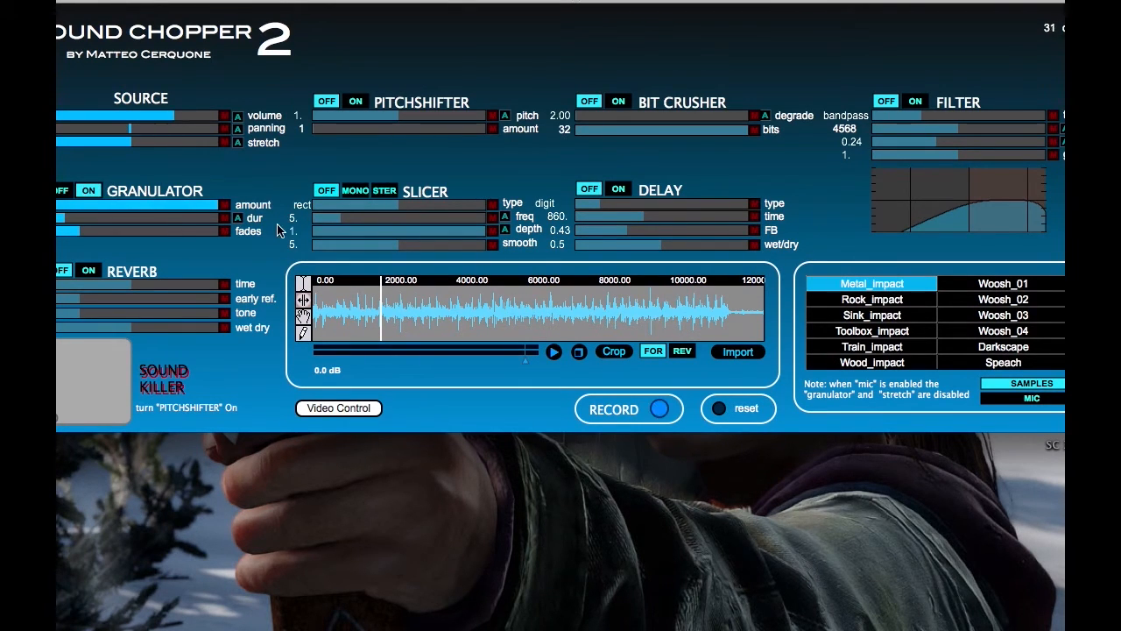
pyautogui.press('space')
pyautogui.moveTo(76, 218); pyautogui.dragTo(99, 229)
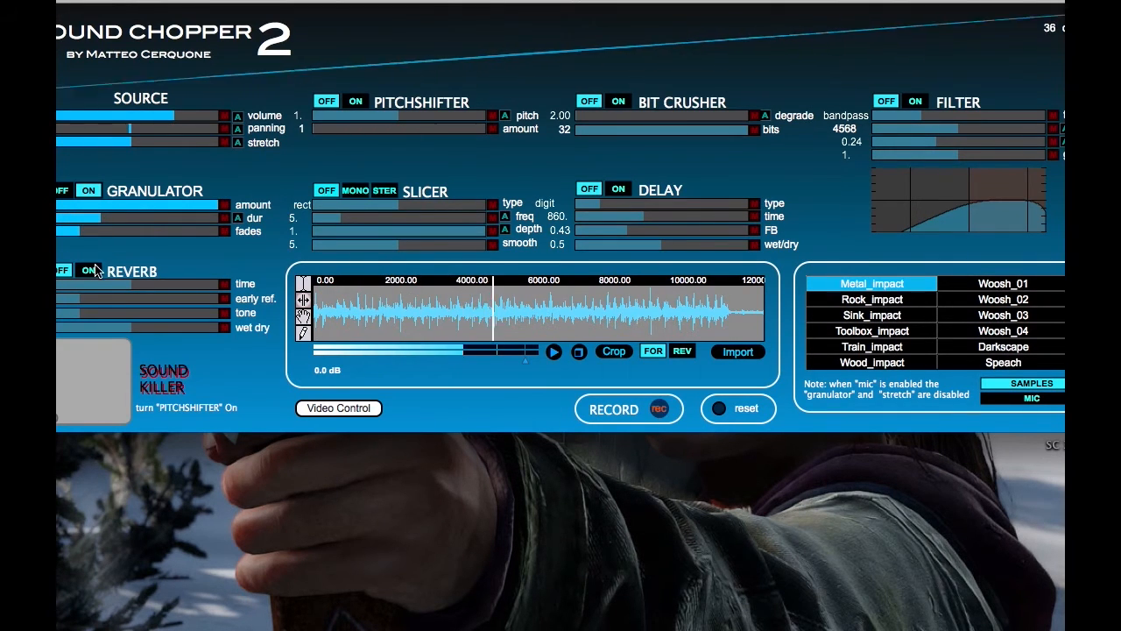
# Turn on the reverb and raise its time and wet/dry mix to maximum.
pyautogui.click(90, 271)
pyautogui.moveTo(137, 289); pyautogui.dragTo(217, 299)
pyautogui.moveTo(156, 327); pyautogui.dragTo(235, 338)
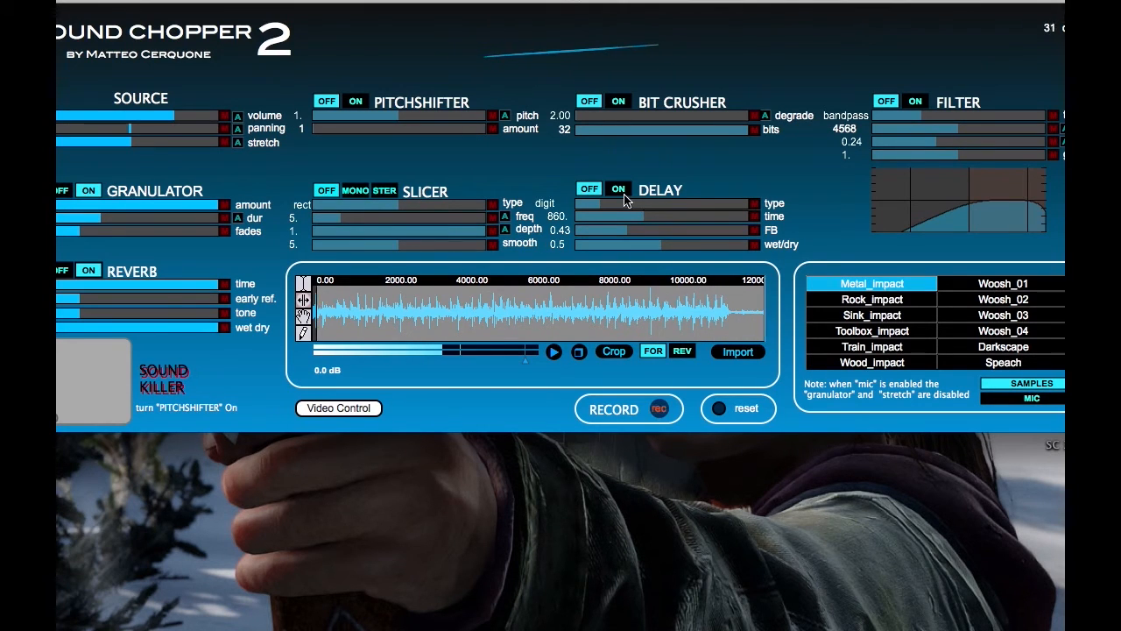
# Turn on the delay as tape ST with time 447.2, feedback 0.65 and wet/dry 1.
pyautogui.moveTo(616, 210); pyautogui.dragTo(726, 221)
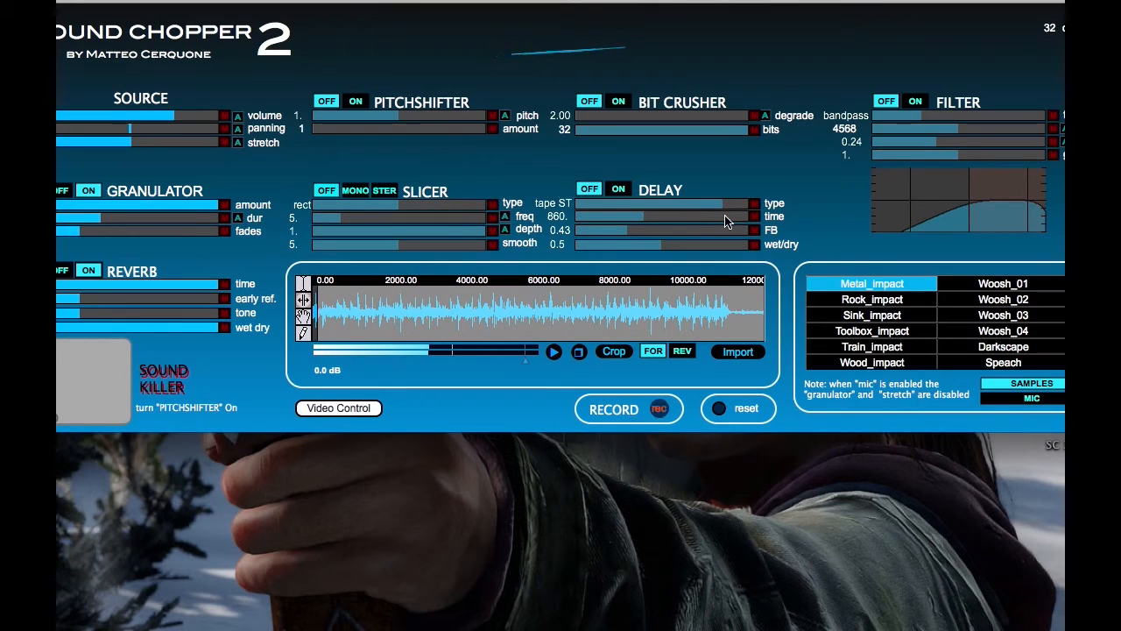
pyautogui.moveTo(649, 224); pyautogui.dragTo(684, 248)
pyautogui.click(720, 244)
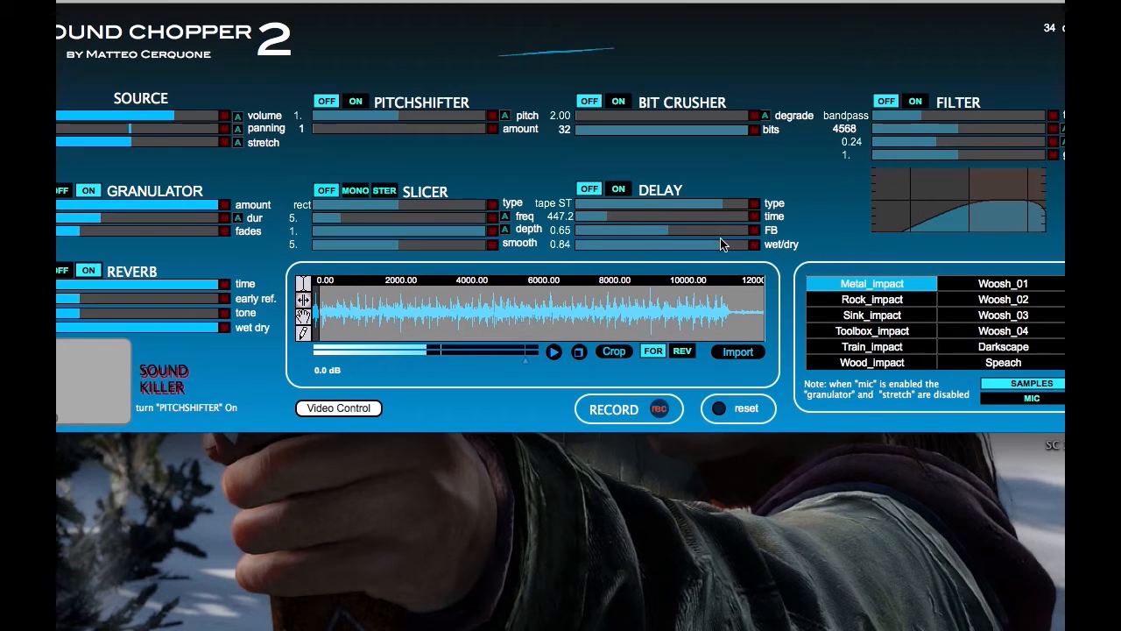
pyautogui.click(619, 189)
pyautogui.moveTo(731, 252); pyautogui.dragTo(736, 254)
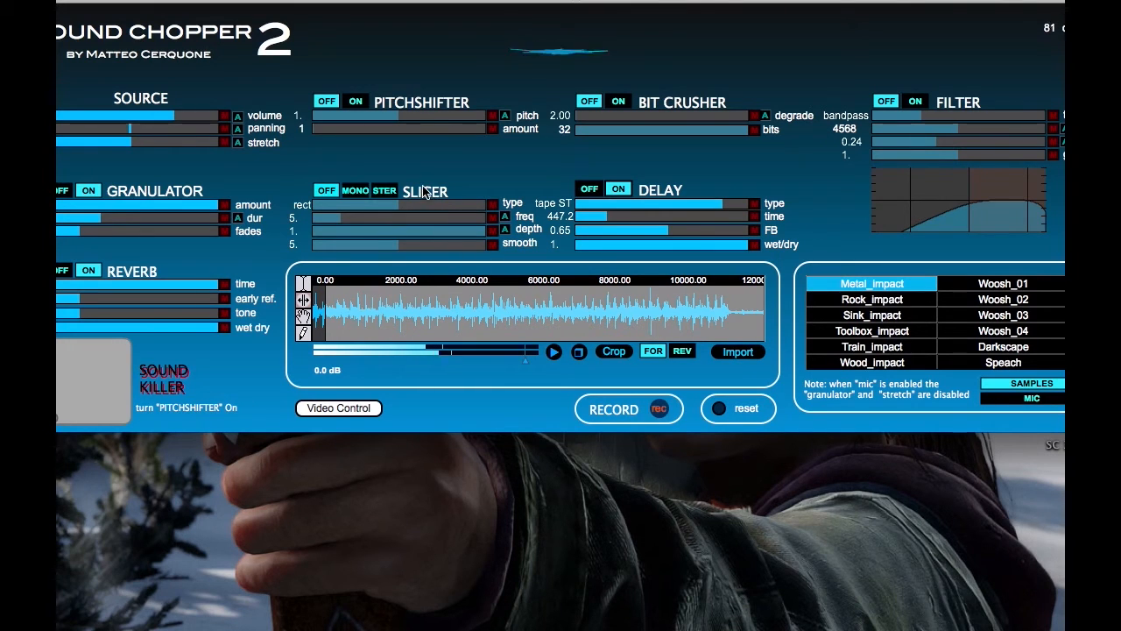
# Turn on the slicer in stereo with type ran, frequency 23.5 and smooth 10.
pyautogui.click(382, 192)
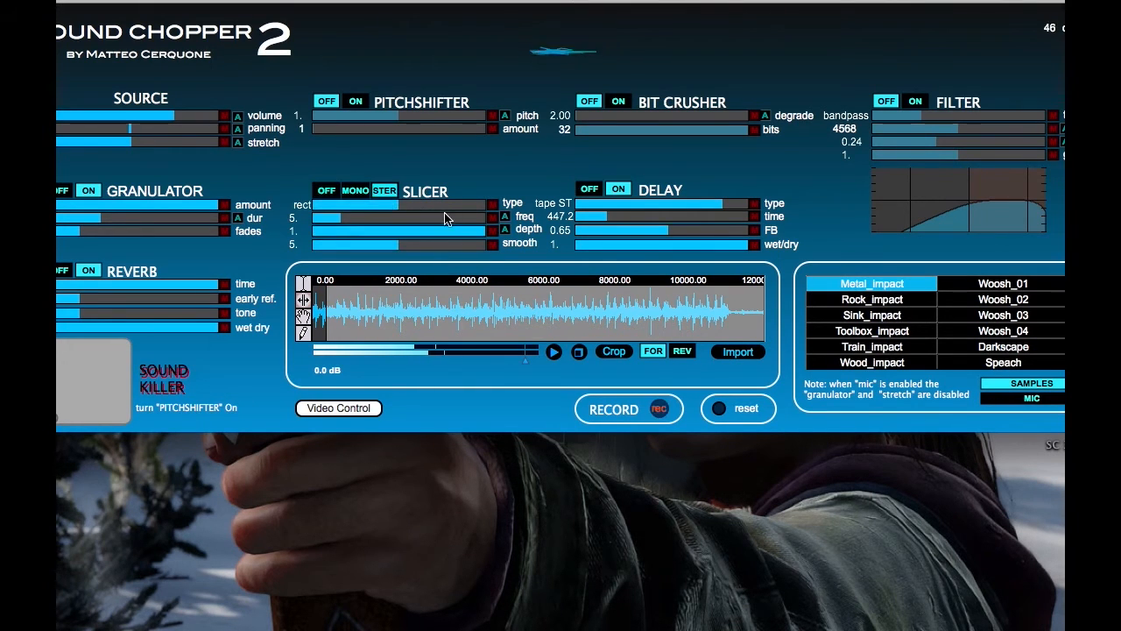
pyautogui.moveTo(445, 206); pyautogui.dragTo(489, 207)
pyautogui.moveTo(389, 220); pyautogui.dragTo(499, 254)
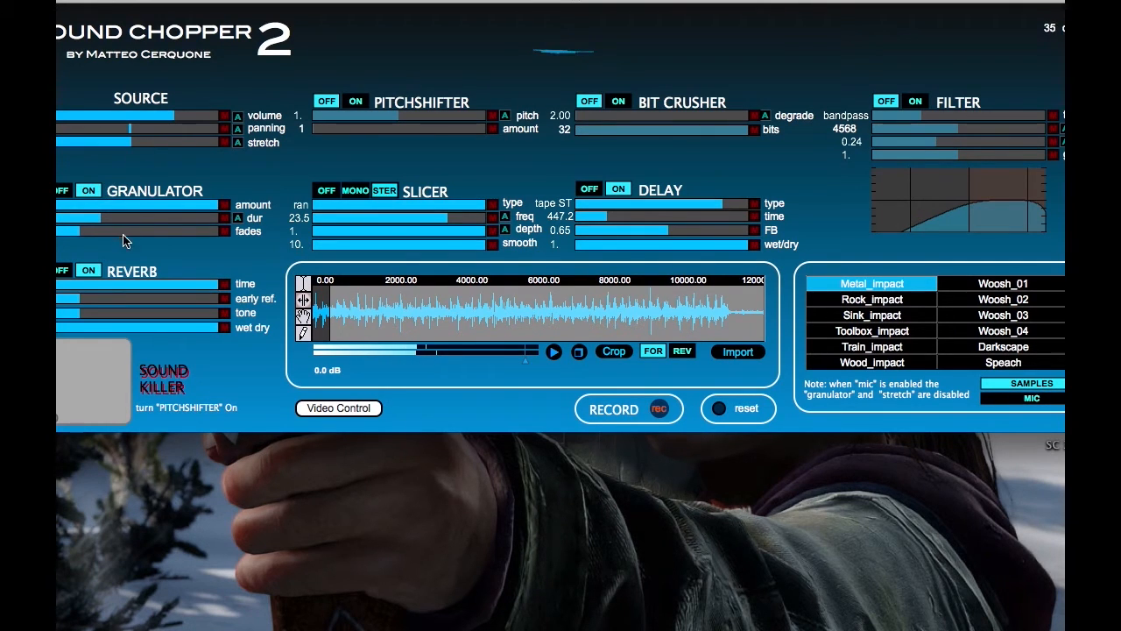
# Sweep the reverb tone down to minimum and back up to near maximum.
pyautogui.moveTo(125, 313); pyautogui.dragTo(56, 322)
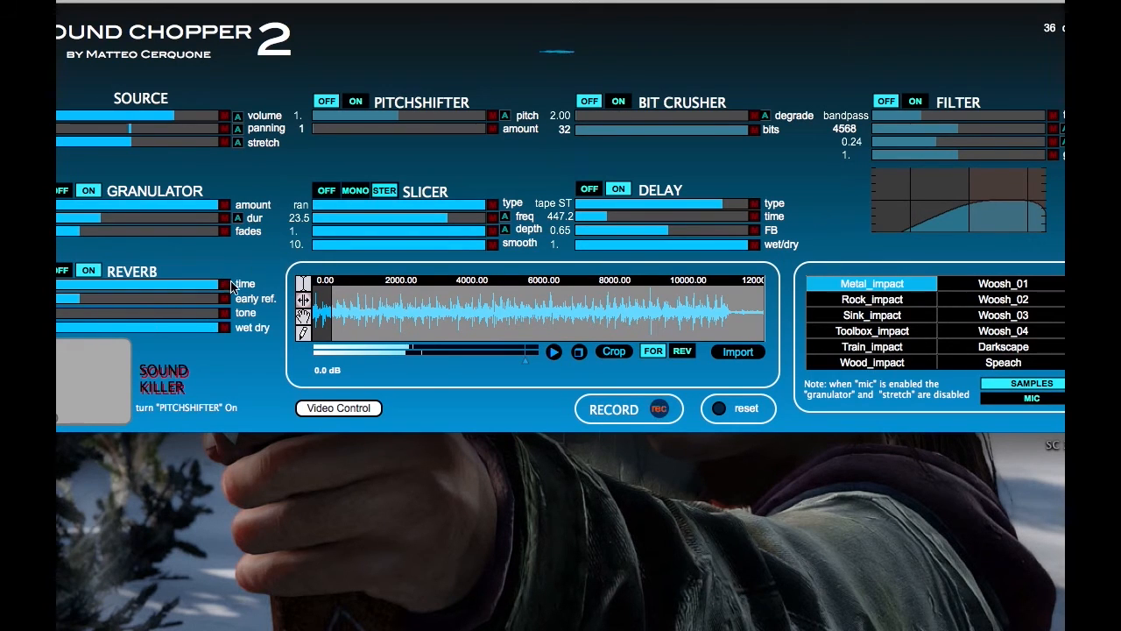
pyautogui.moveTo(115, 313); pyautogui.dragTo(194, 325)
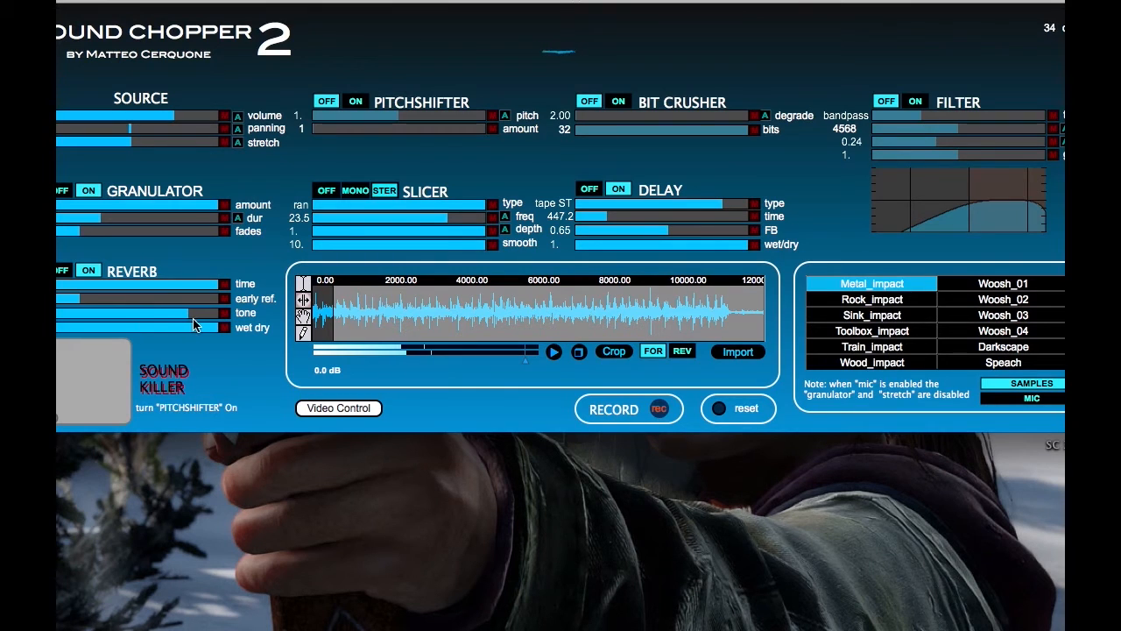
# Turn on the bit crusher, try a degrade of 20.9, and return the degrade to 2.00.
pyautogui.click(622, 103)
pyautogui.moveTo(591, 123); pyautogui.dragTo(566, 134)
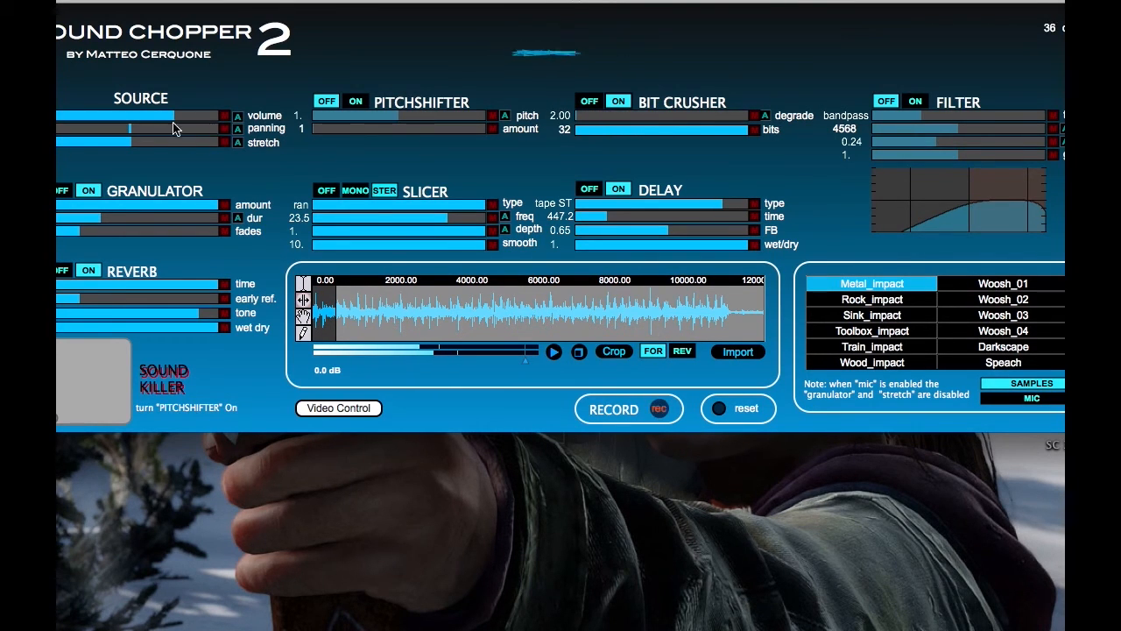
pyautogui.moveTo(122, 135)
pyautogui.mouseDown()
pyautogui.moveTo(187, 147)
pyautogui.moveTo(136, 143)
pyautogui.mouseUp()
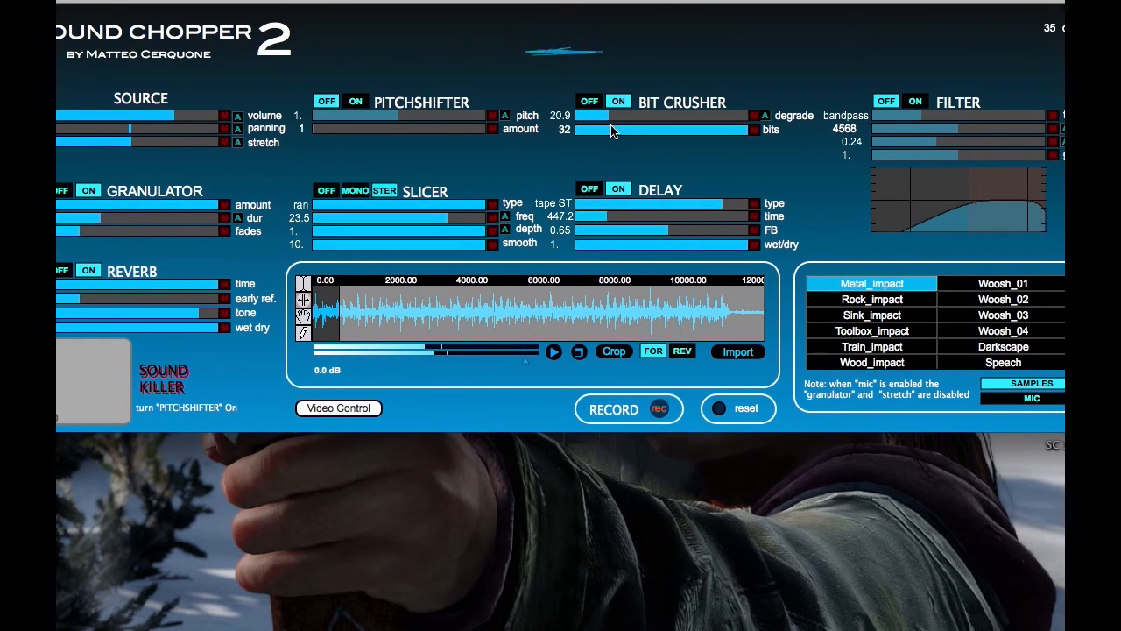
pyautogui.moveTo(619, 133); pyautogui.dragTo(565, 130)
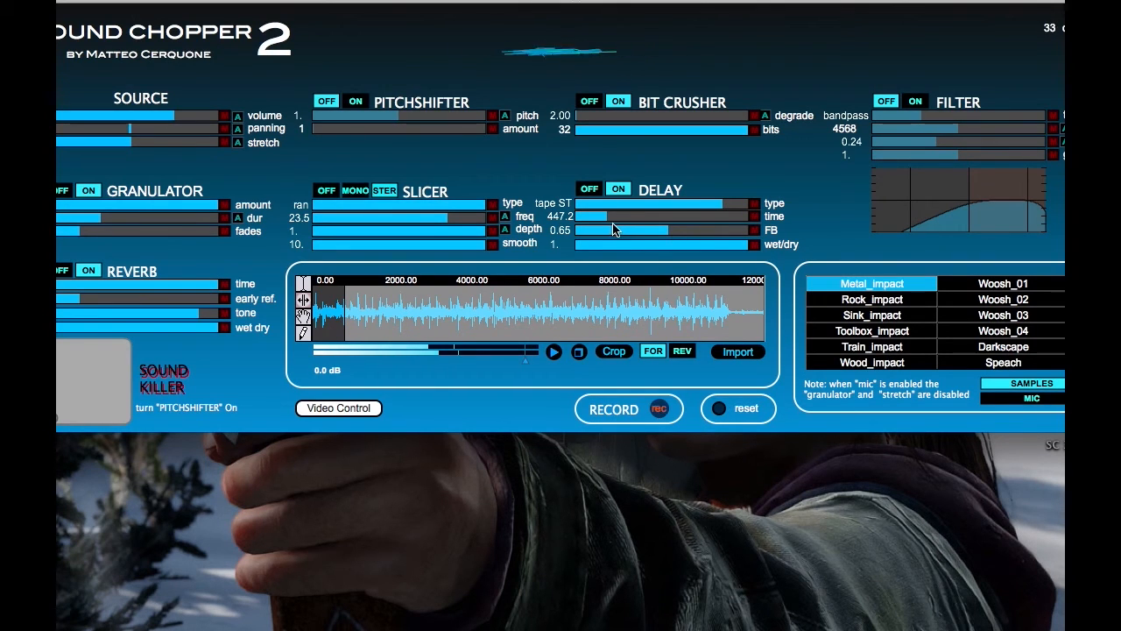
# Turn on the filter as lowpass and set its frequency to 822.
pyautogui.moveTo(927, 120); pyautogui.dragTo(863, 127)
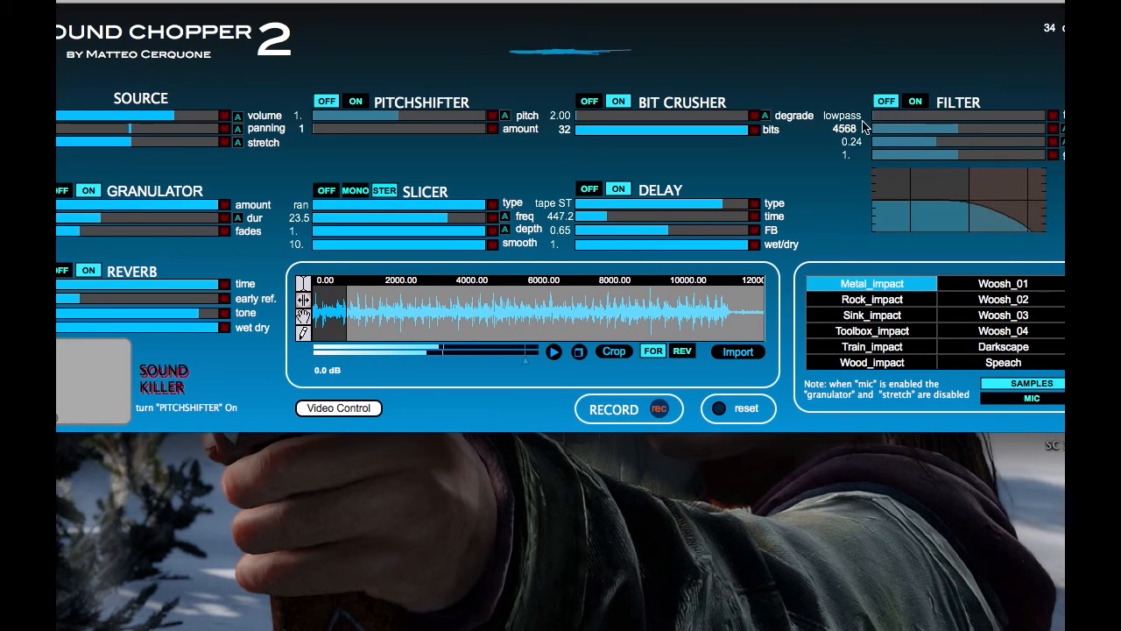
pyautogui.click(915, 103)
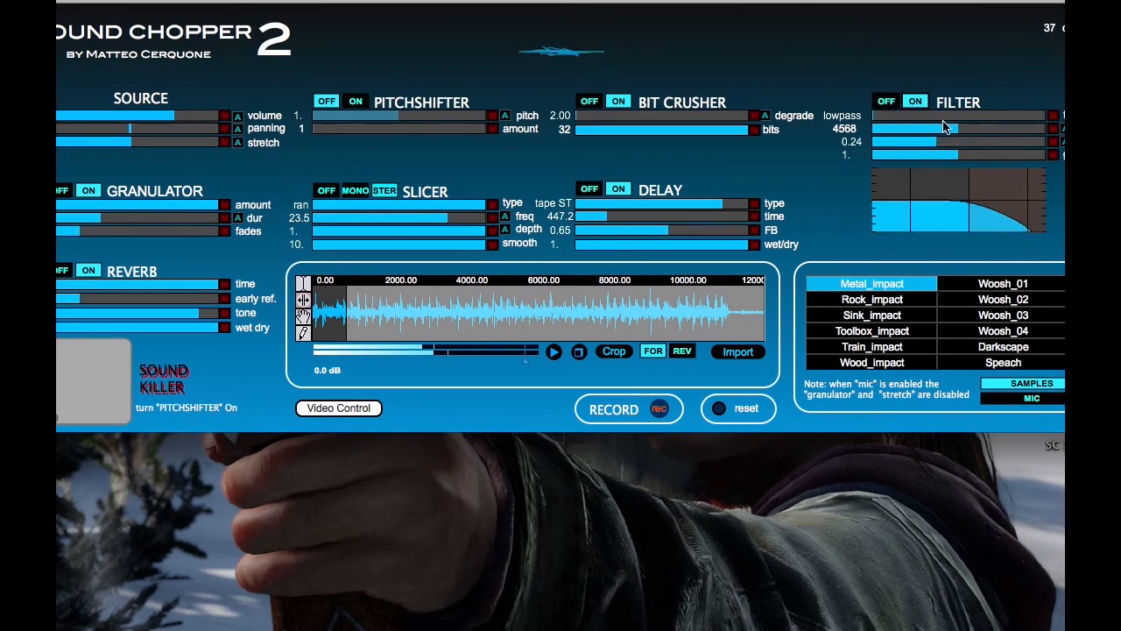
pyautogui.moveTo(954, 131); pyautogui.dragTo(899, 136)
# Raise the output gain to 6.0 dB and the source volume to maximum.
pyautogui.moveTo(531, 360); pyautogui.dragTo(538, 360)
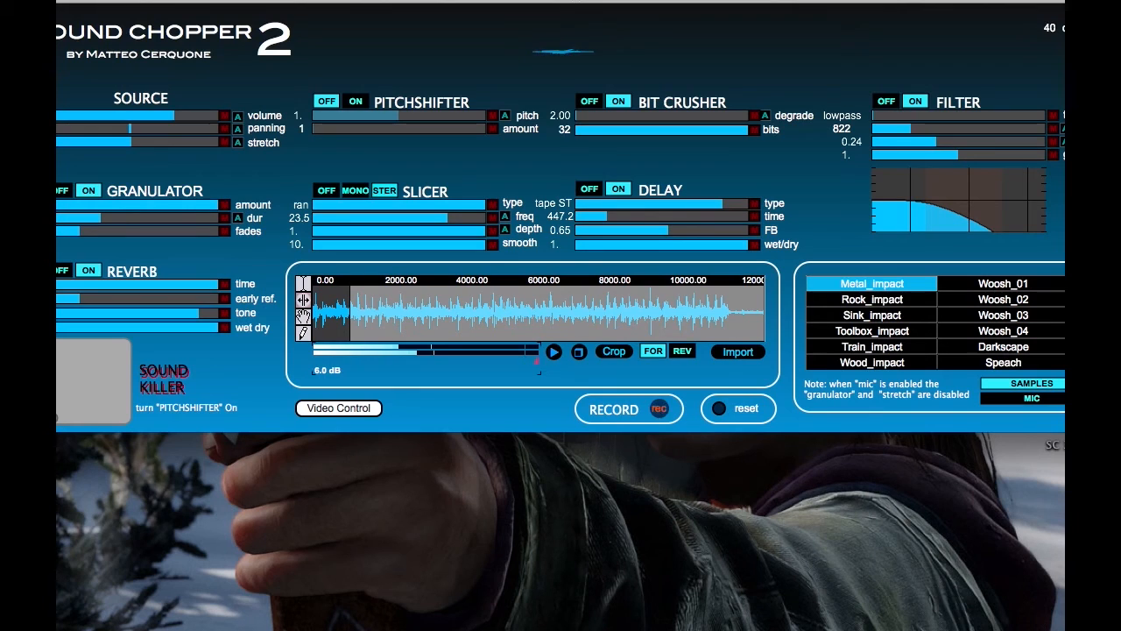
pyautogui.moveTo(193, 116); pyautogui.dragTo(267, 122)
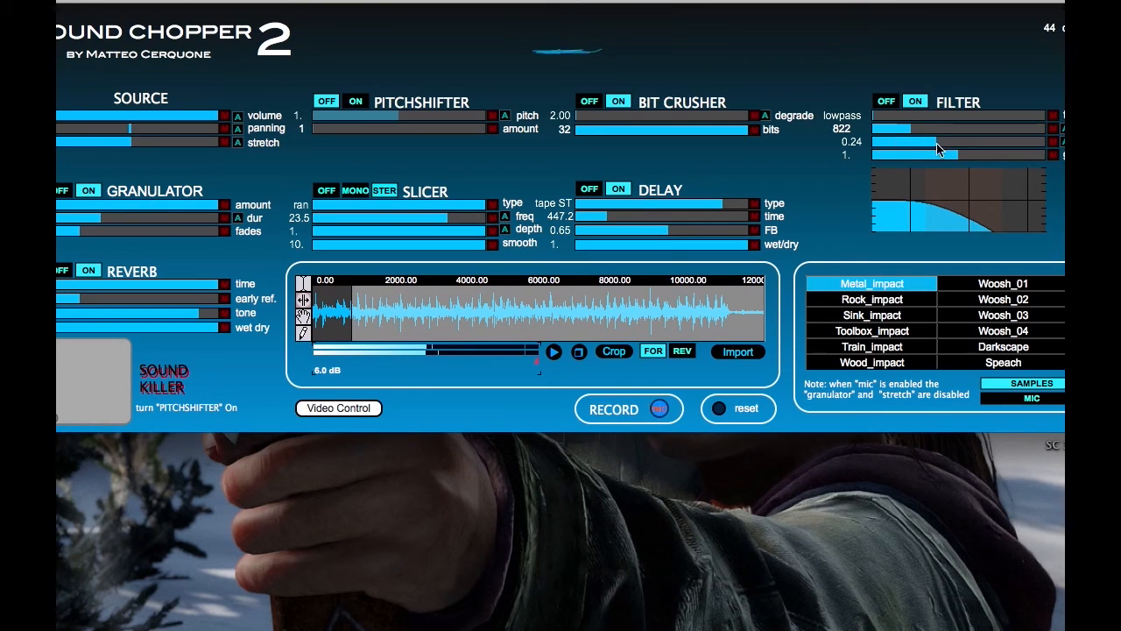
# Lower the lowpass filter's frequency to 572.
pyautogui.moveTo(919, 132)
pyautogui.mouseDown()
pyautogui.moveTo(1016, 143)
pyautogui.moveTo(898, 135)
pyautogui.mouseUp()
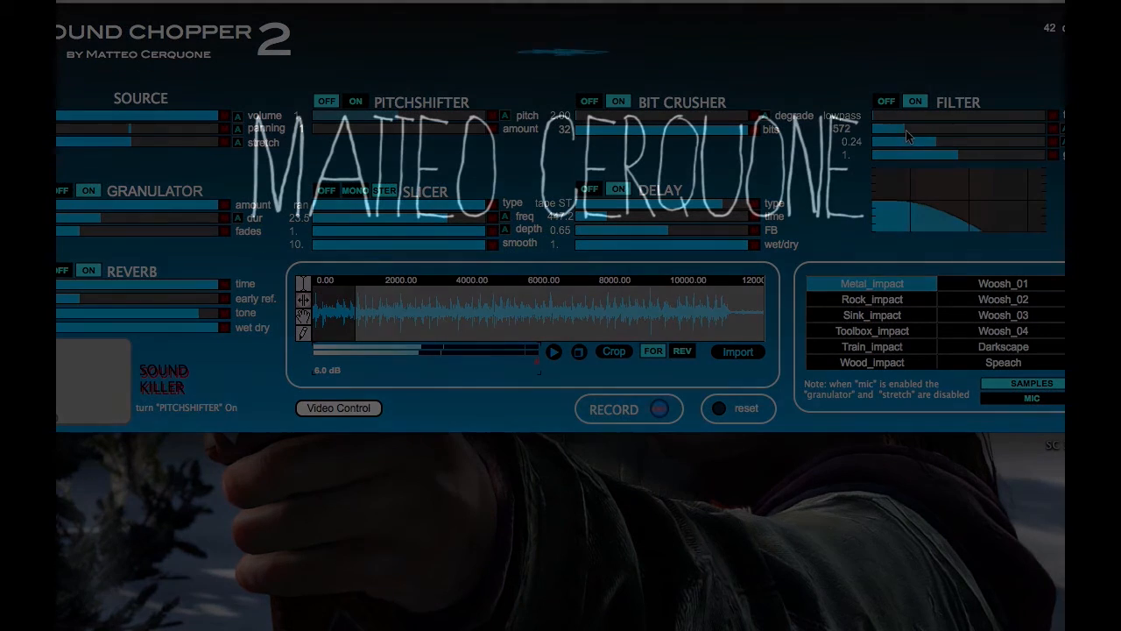